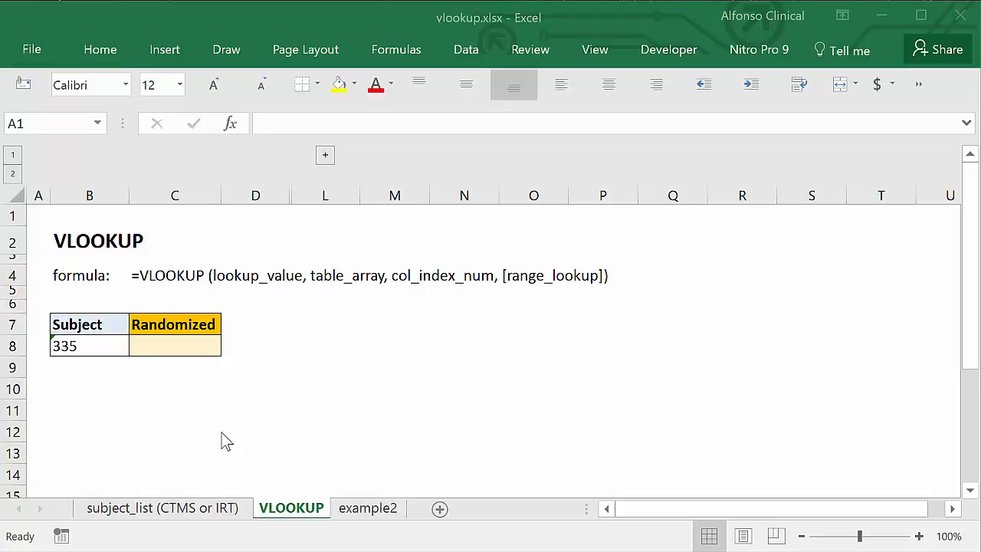
Look over the Subject and Randomized columns on the subject_list (CTMS or IRT) sheet and return to the VLOOKUP sheet
click(170, 510)
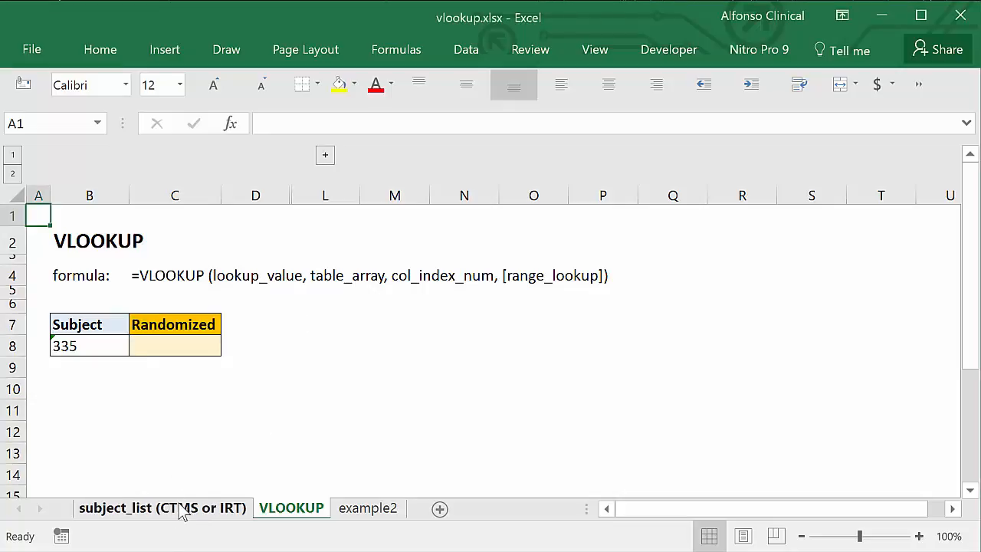
click(182, 510)
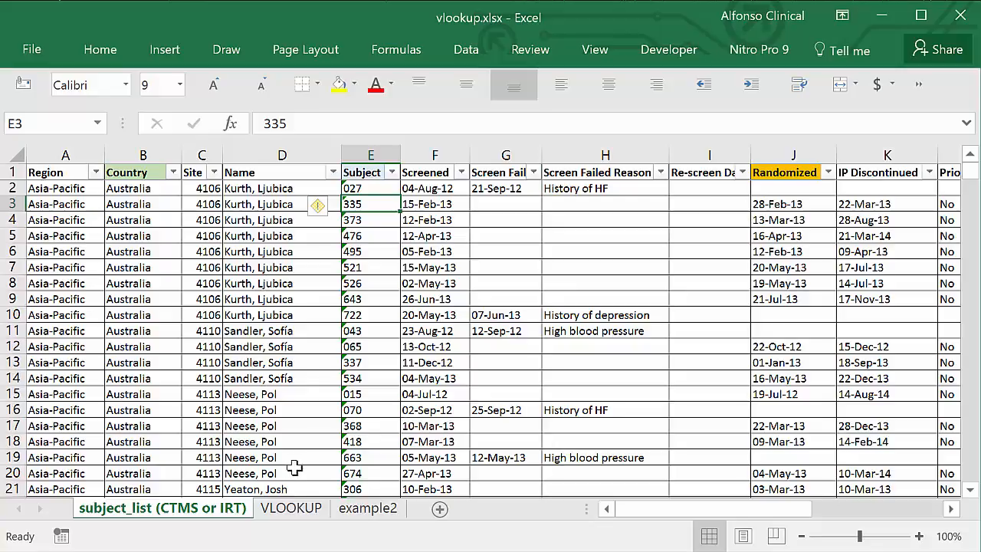
click(291, 509)
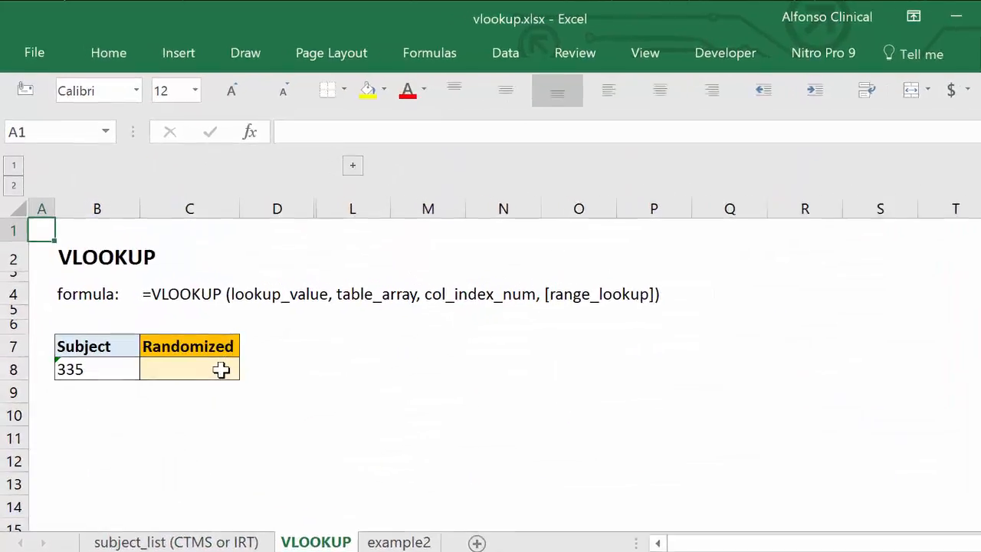
Start a VLOOKUP formula in C8 under Randomized, using subject cell B8 as the lookup value
click(221, 370)
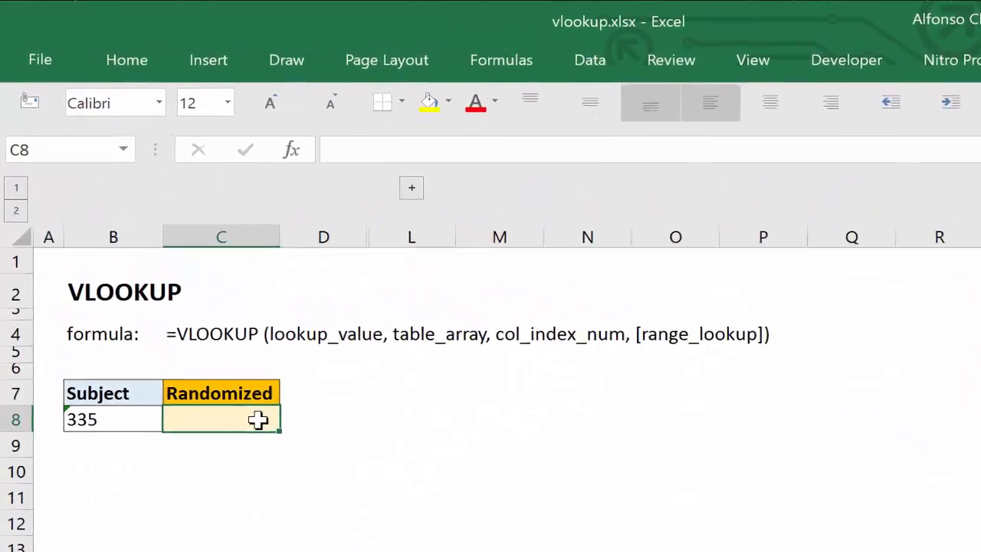
text(=)
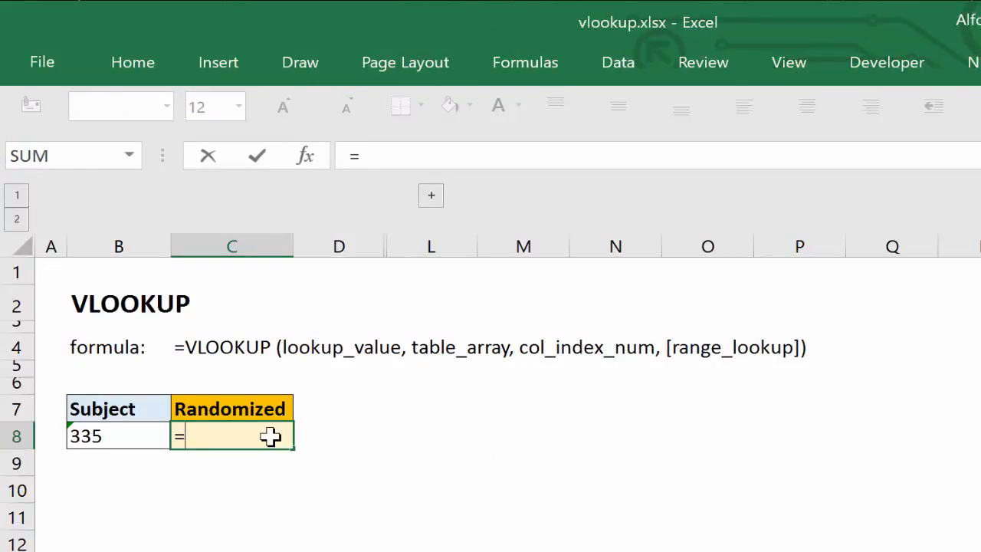
text(vl)
key(Tab)
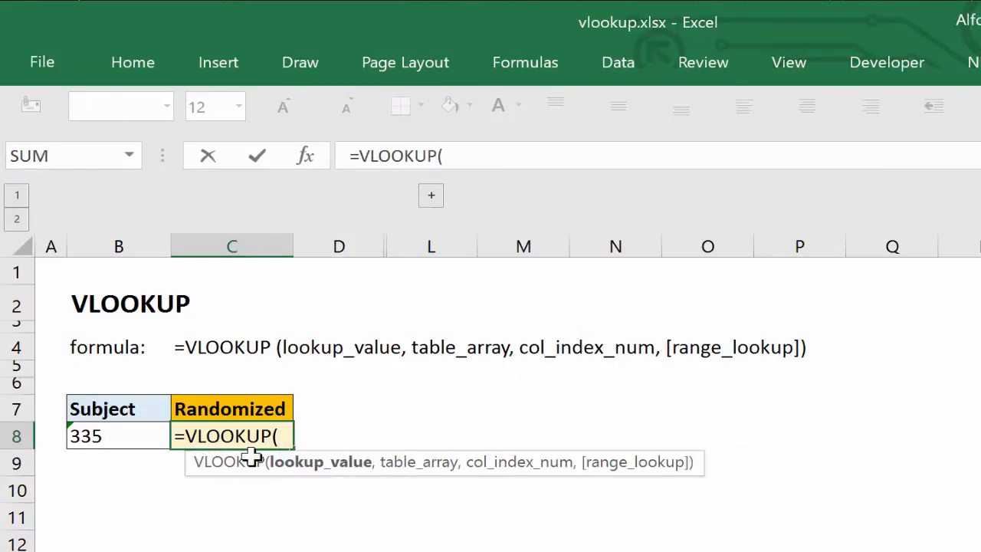
click(112, 434)
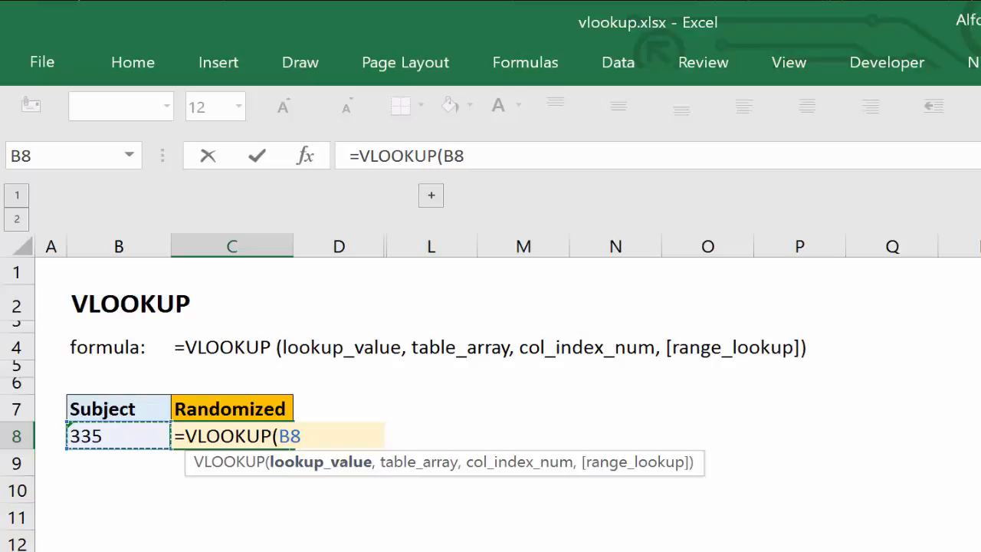
text(,)
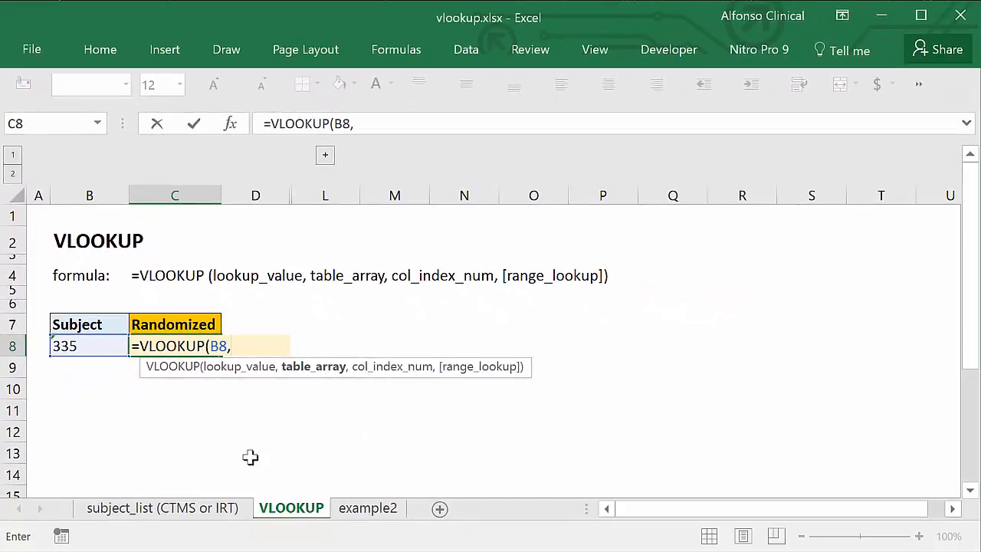
Set the formula's table array to columns E:J, Subject through Randomized, of the subject_list (CTMS or IRT) sheet
click(206, 509)
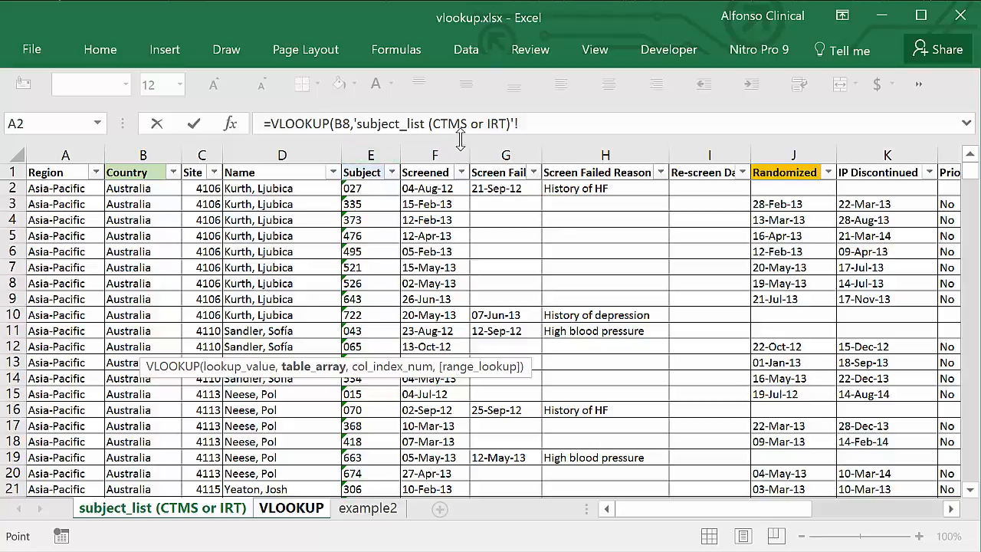
click(373, 153)
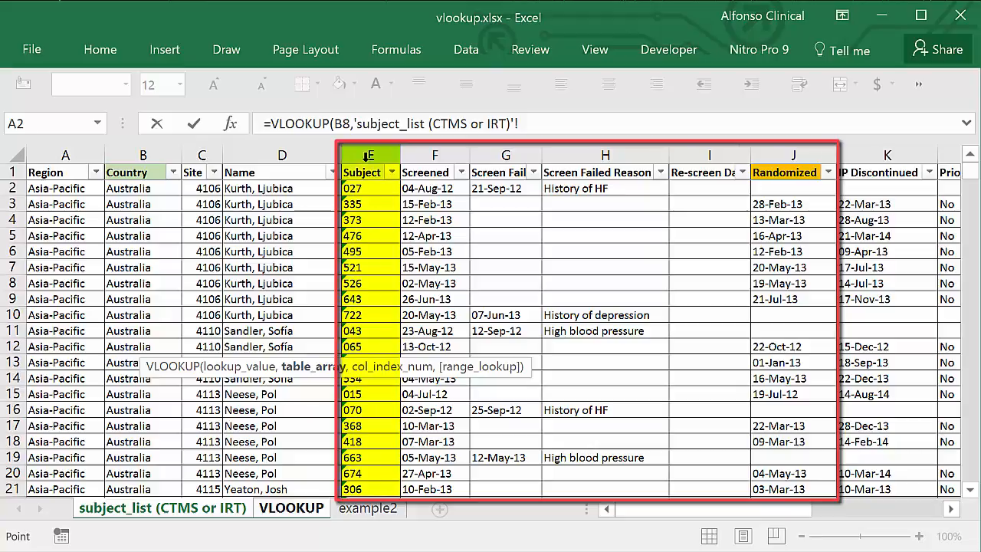
click(367, 157)
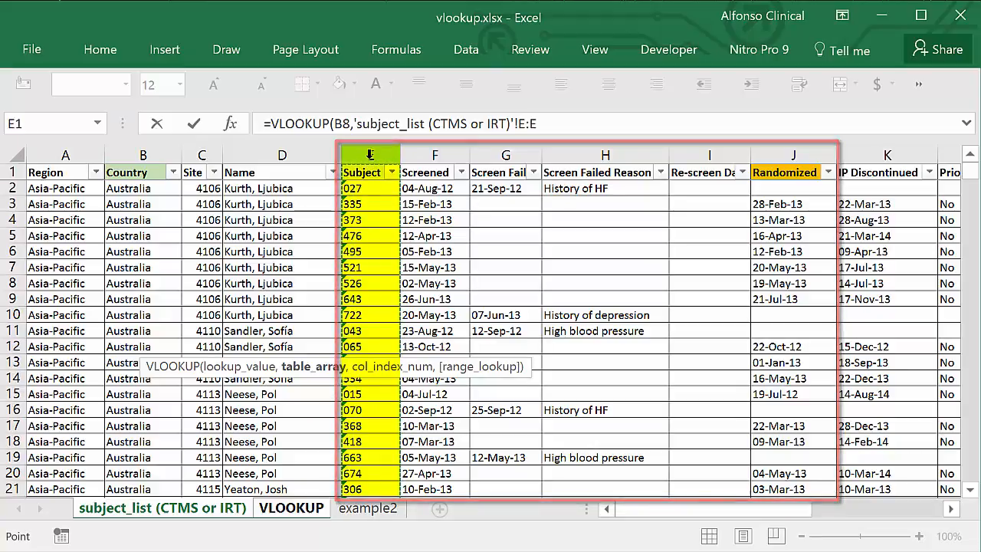
drag(369, 155, 781, 183)
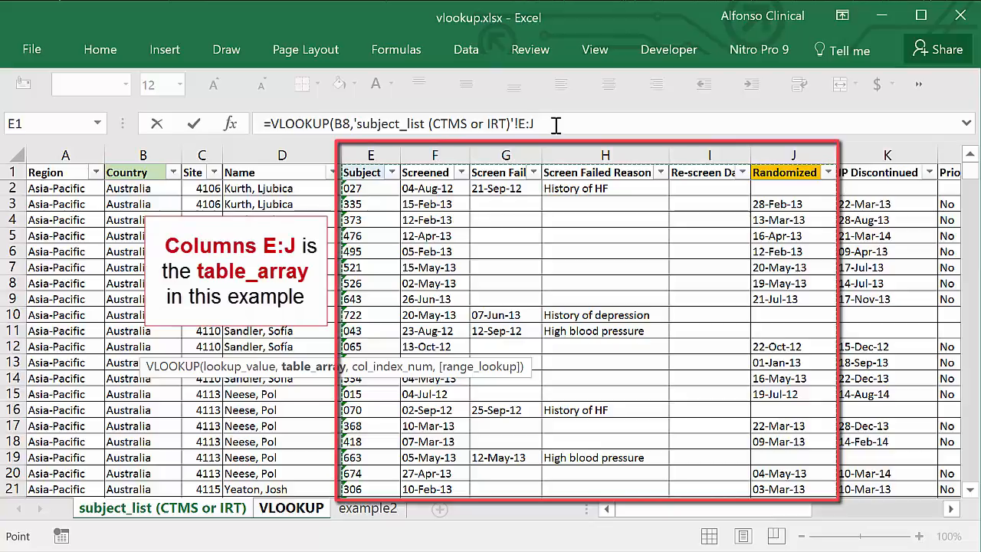
Complete the formula with column index 6 and FALSE for an exact match, and enter it in C8
text(,6)
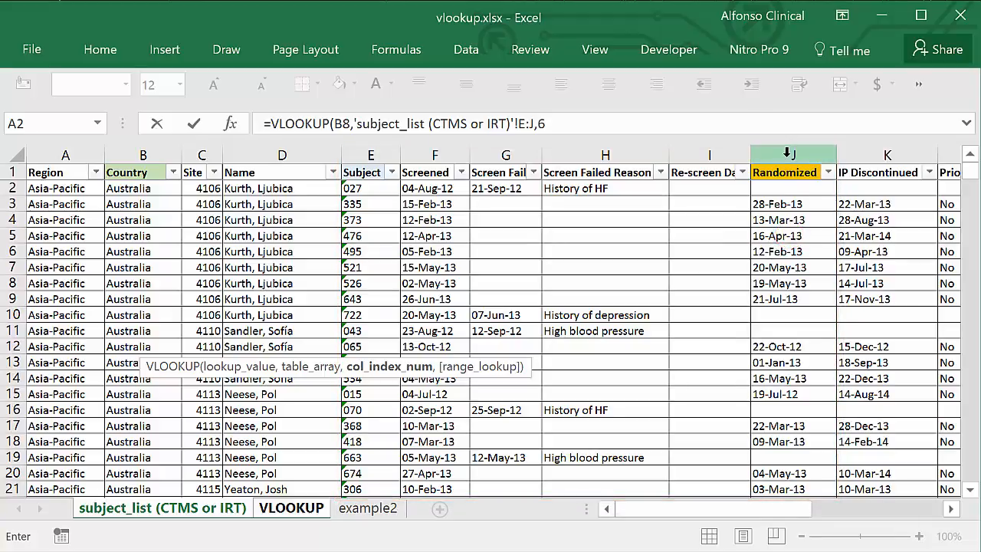
text(,)
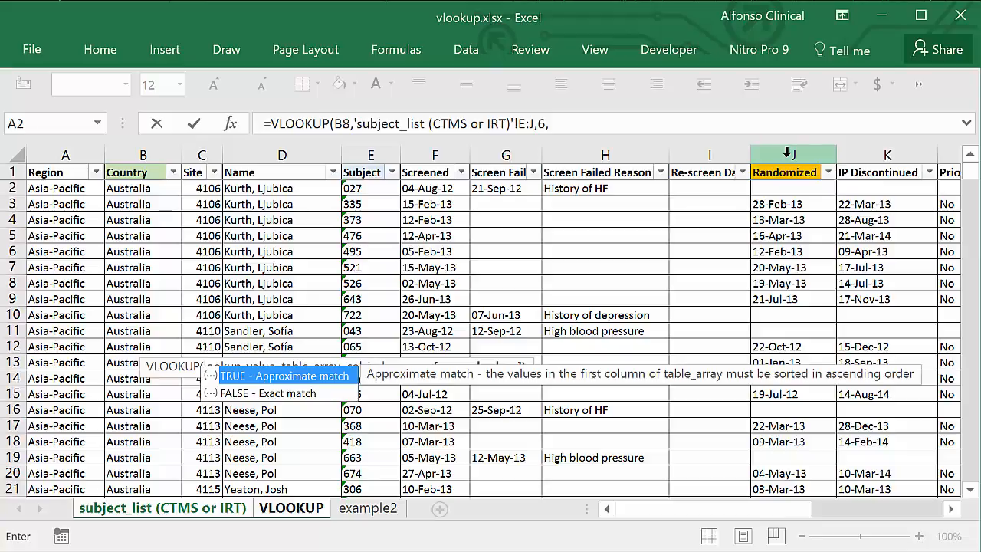
key(Down)
key(Tab)
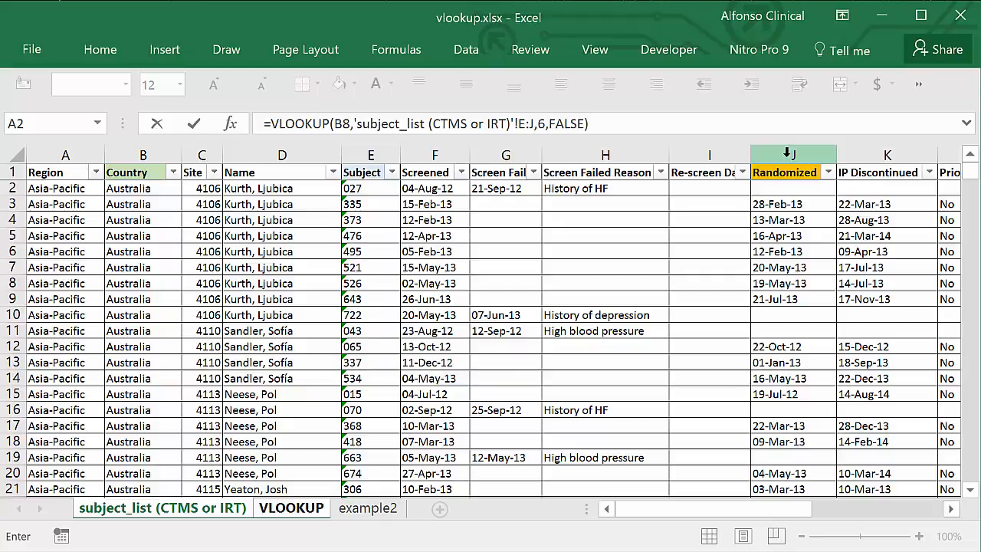
key(Return)
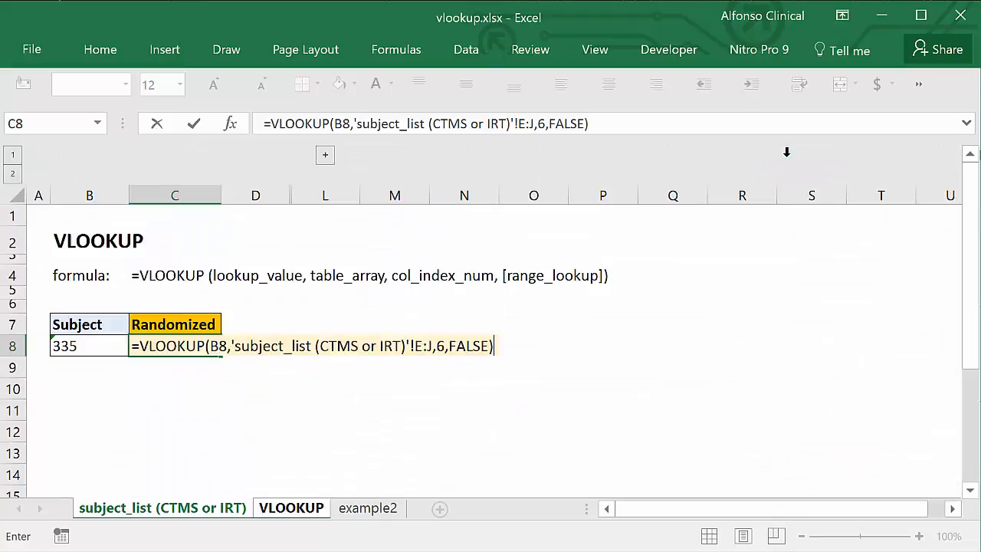
Compare the lookup result in C8 with the same subject's Randomized date on the subject_list (CTMS or IRT) sheet
key(Up)
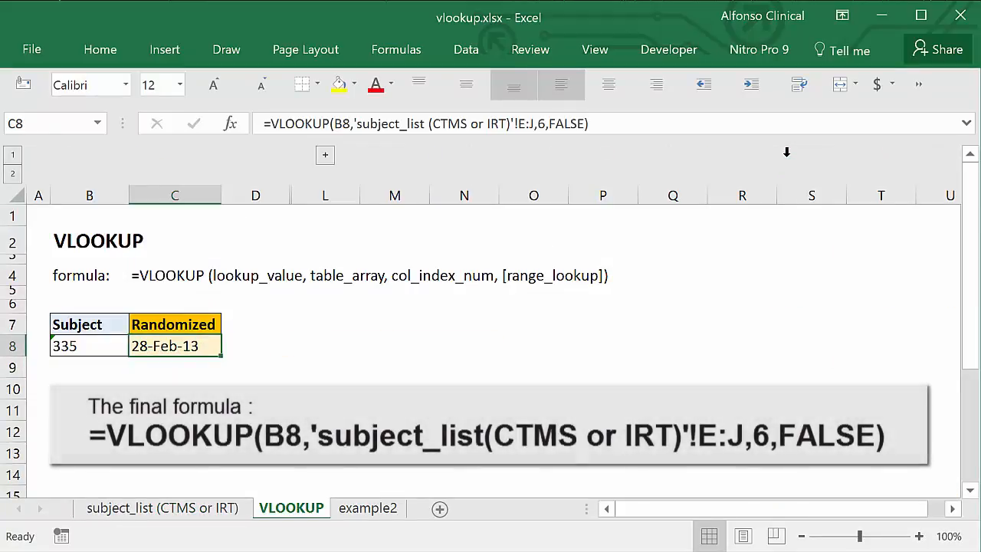
click(183, 515)
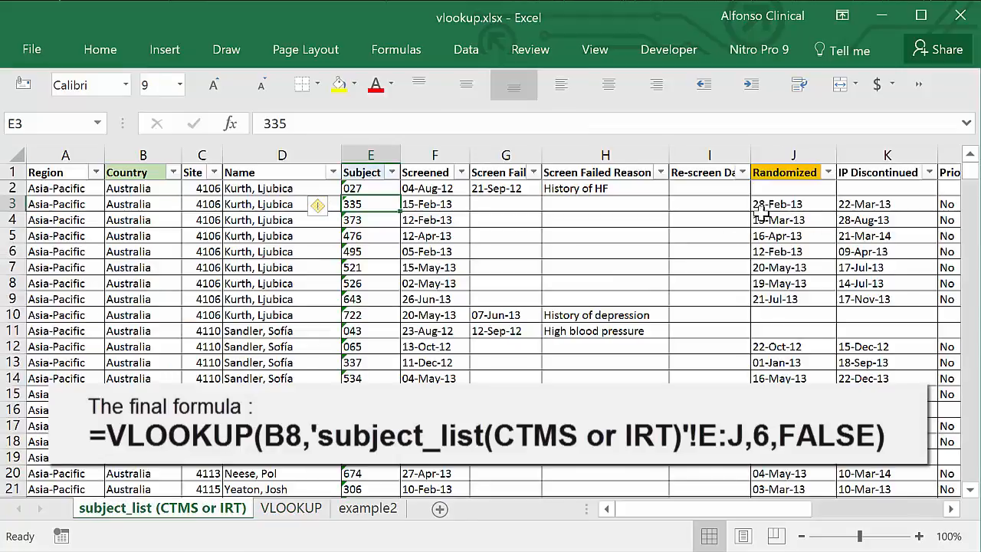
click(291, 509)
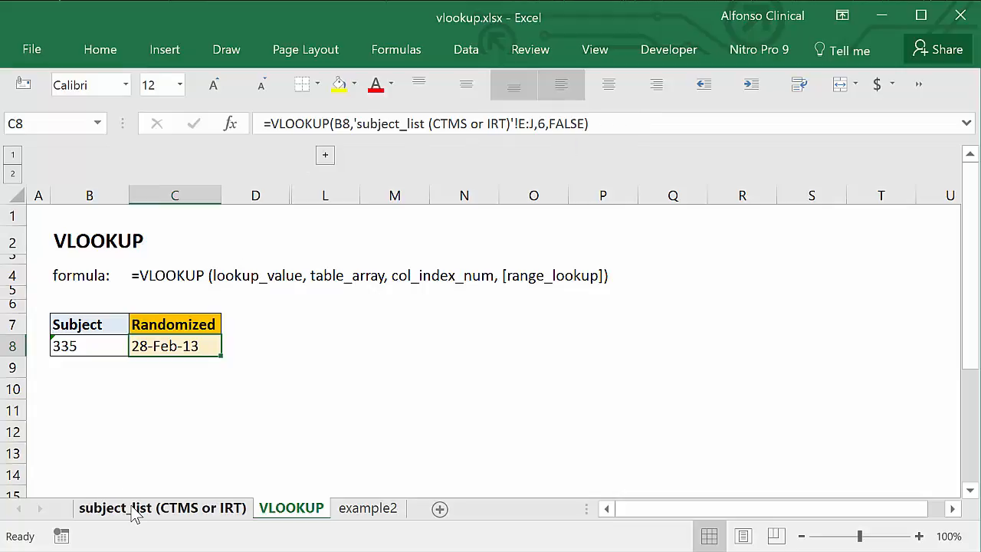
Pick another subject from the subject list, set B8 on the VLOOKUP sheet to 373, and select the result in C8
click(86, 349)
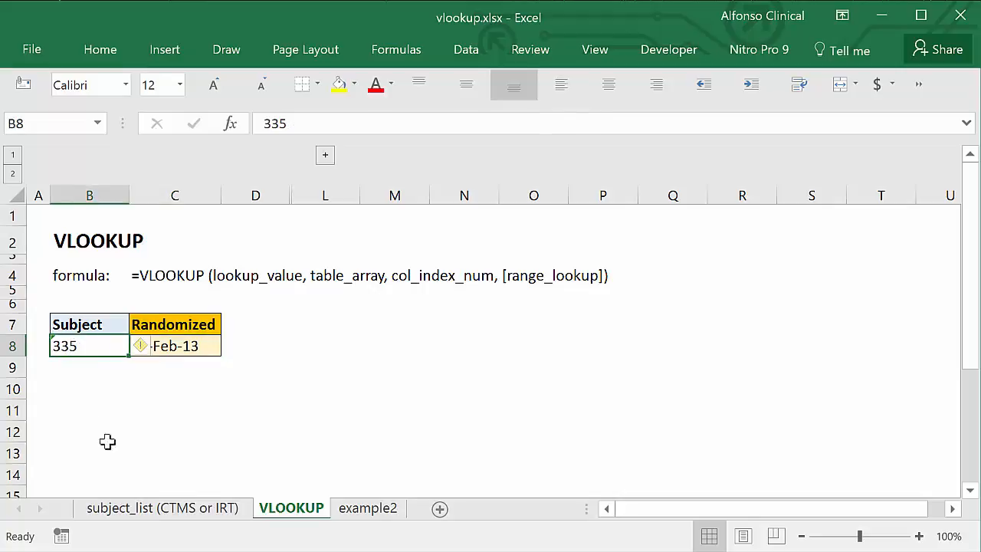
key(ctrl+Page_Up)
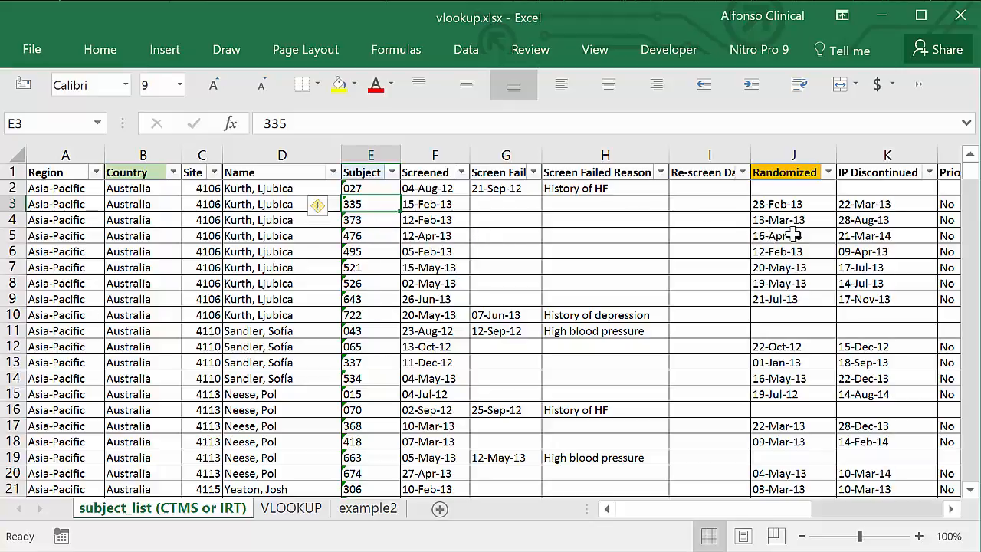
click(270, 510)
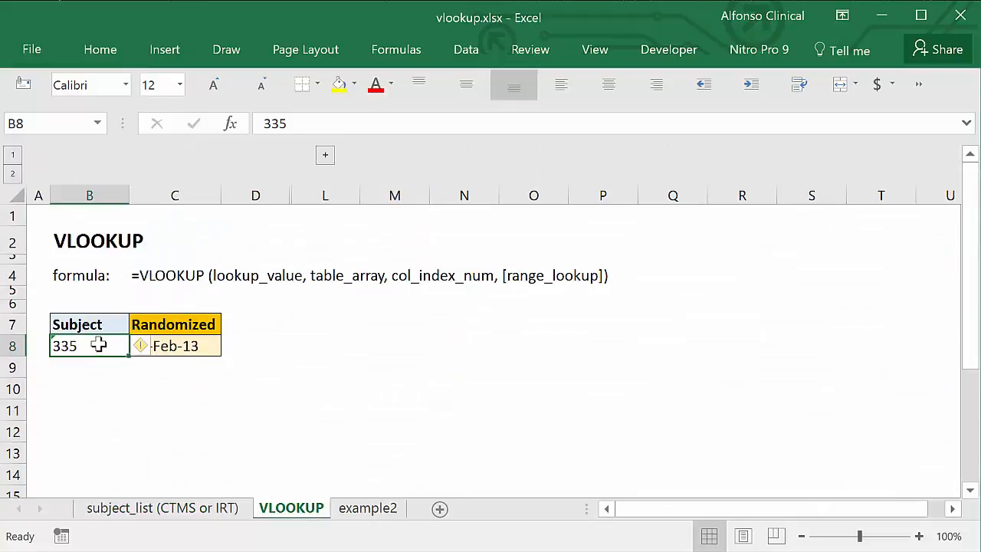
text(373)
key(Return)
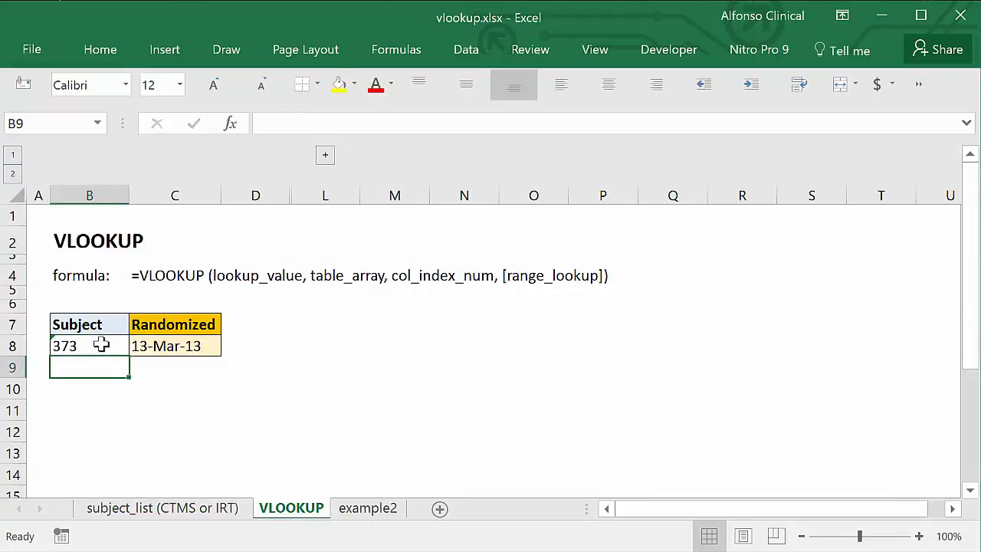
click(188, 345)
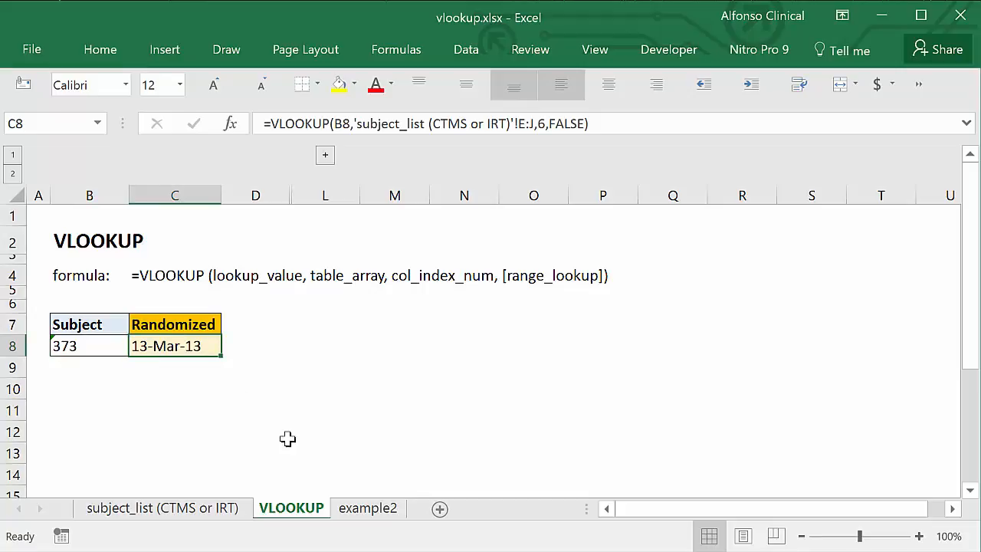
Examine the Site, Subject and Screened columns on the example2 sheet, including the number of entries under Subject
click(376, 513)
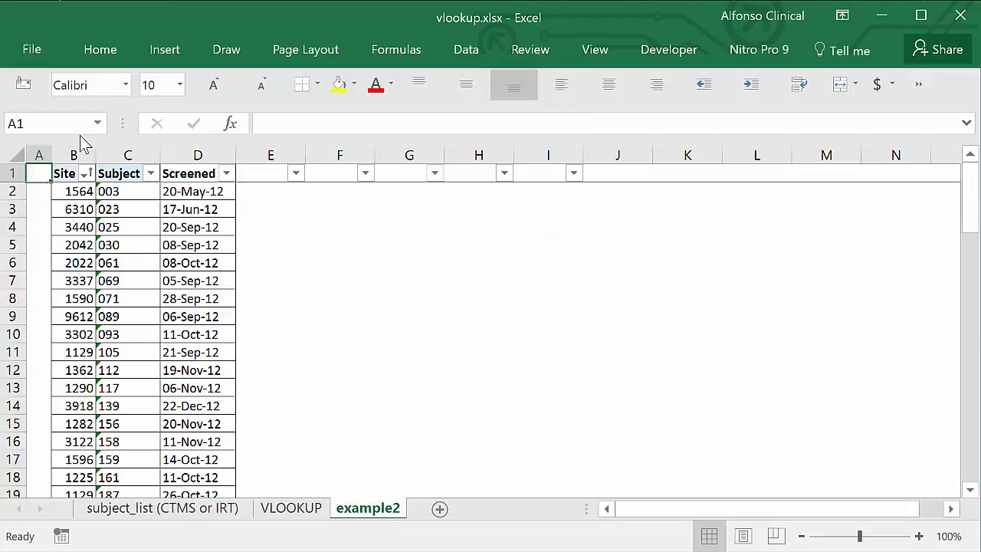
drag(77, 152, 157, 165)
click(135, 145)
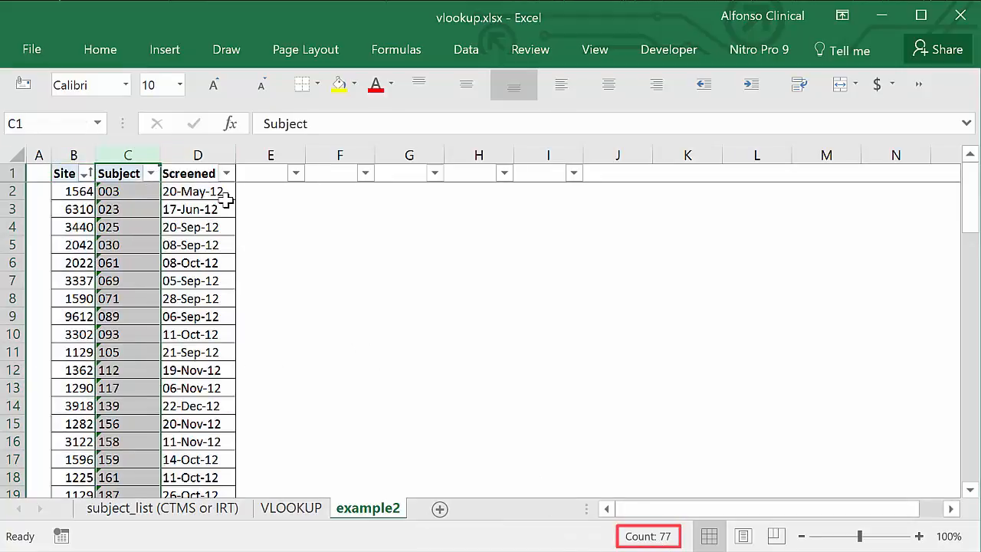
click(221, 283)
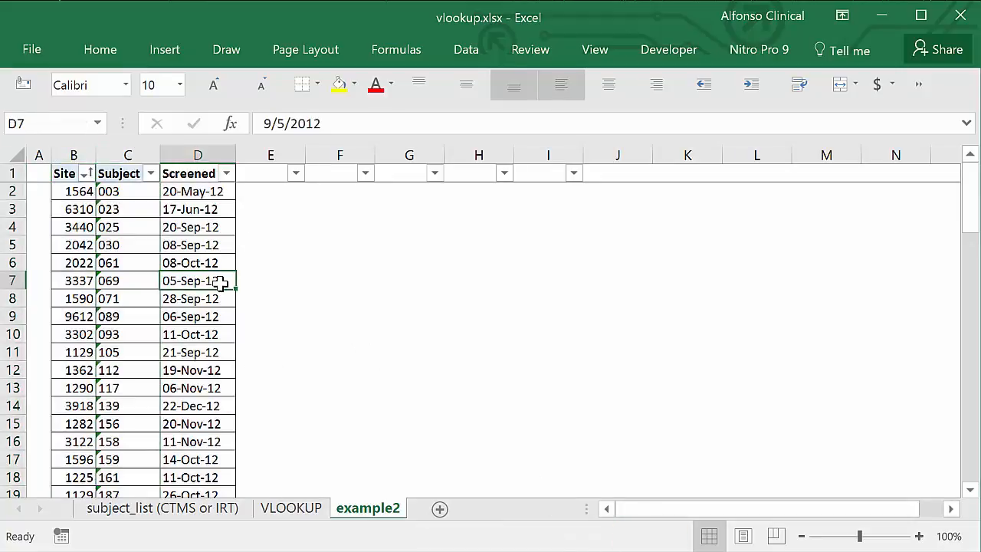
Enter the heading "rando" in cell E1 beside Screened on the example2 sheet
click(267, 192)
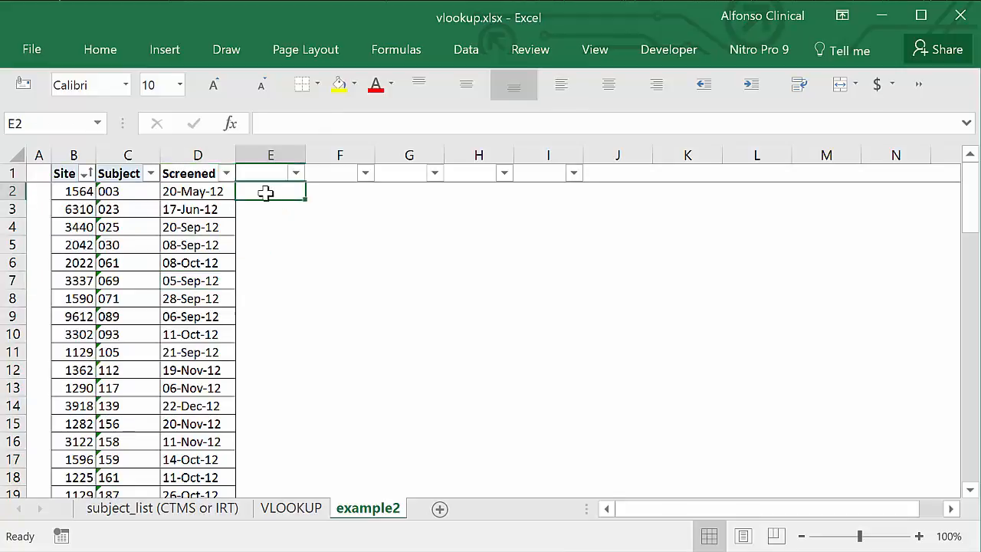
click(255, 174)
text(rando)
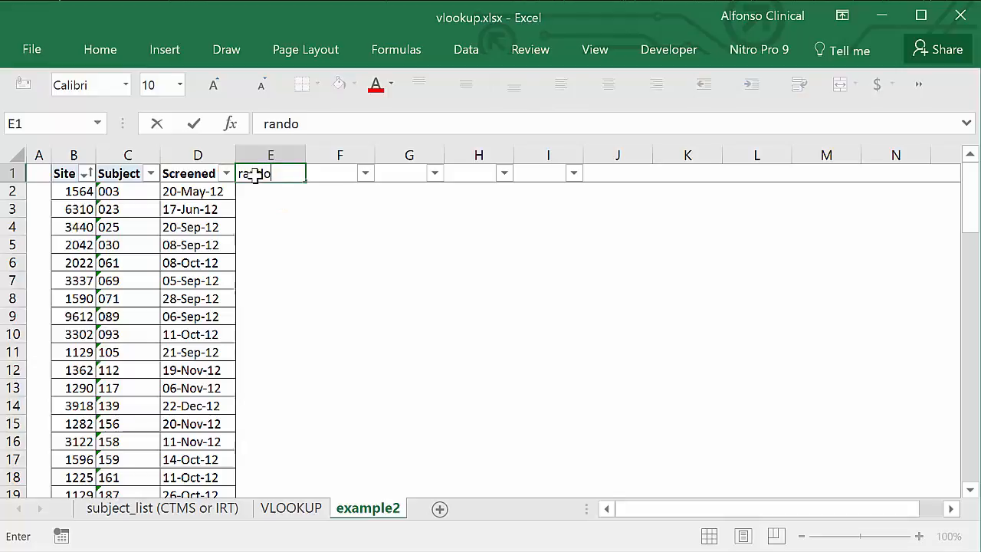
key(Return)
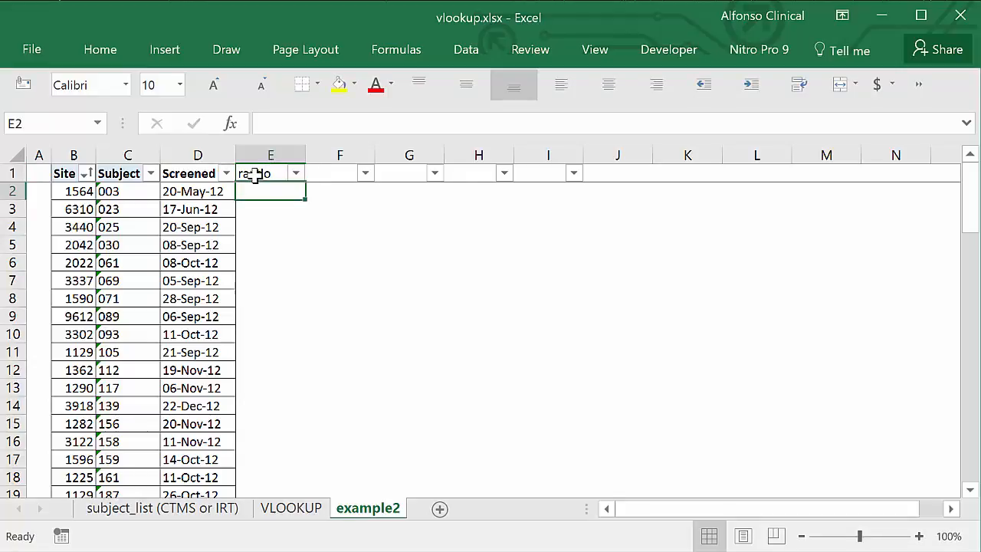
Start a VLOOKUP formula in E2 of example2 with C2 as lookup value and columns E:J of subject_list (CTMS or IRT) as table array
text(=)
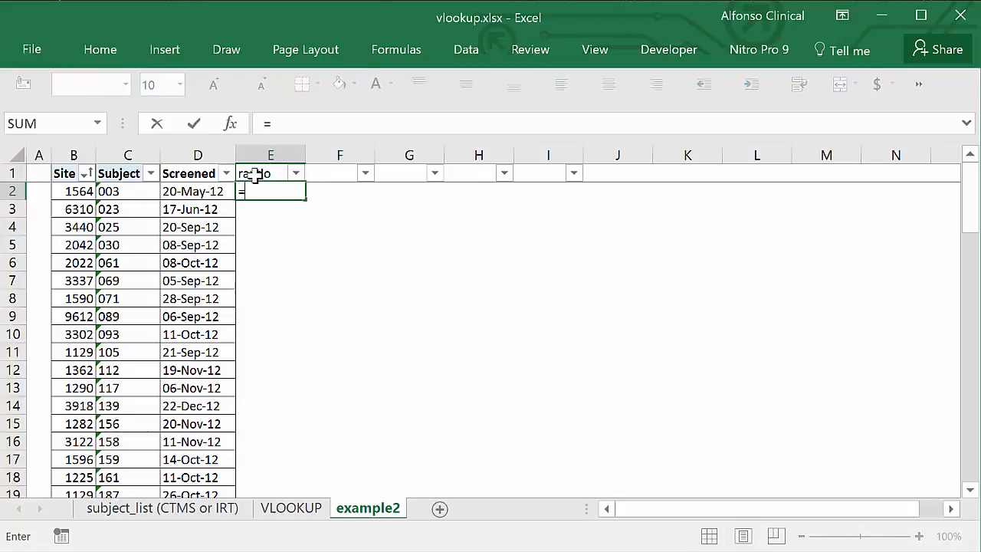
text(vlo)
key(Tab)
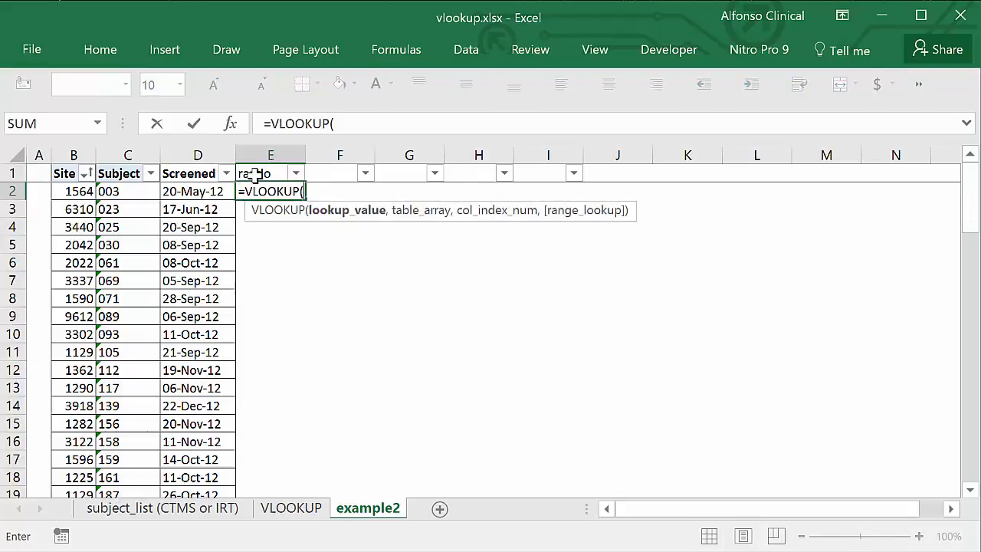
click(113, 190)
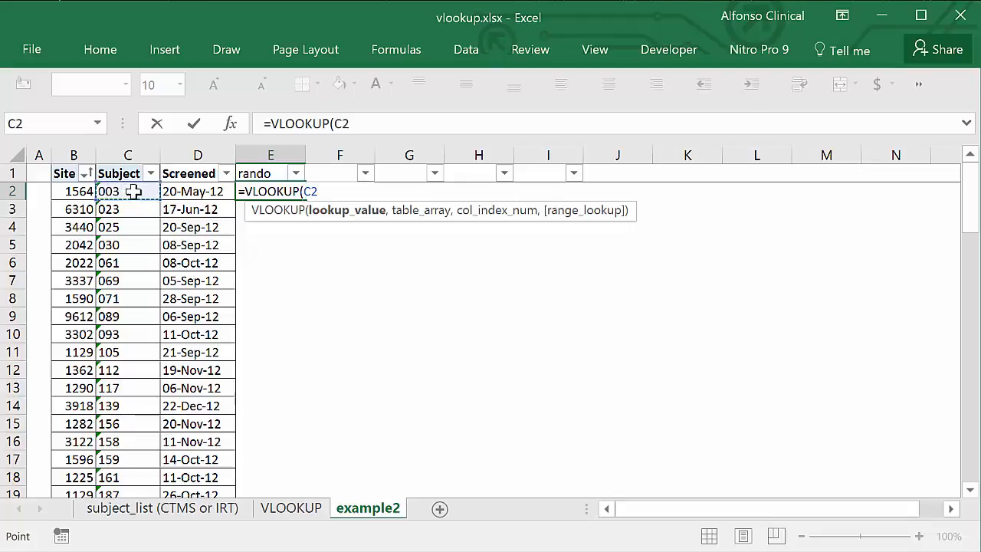
text(,)
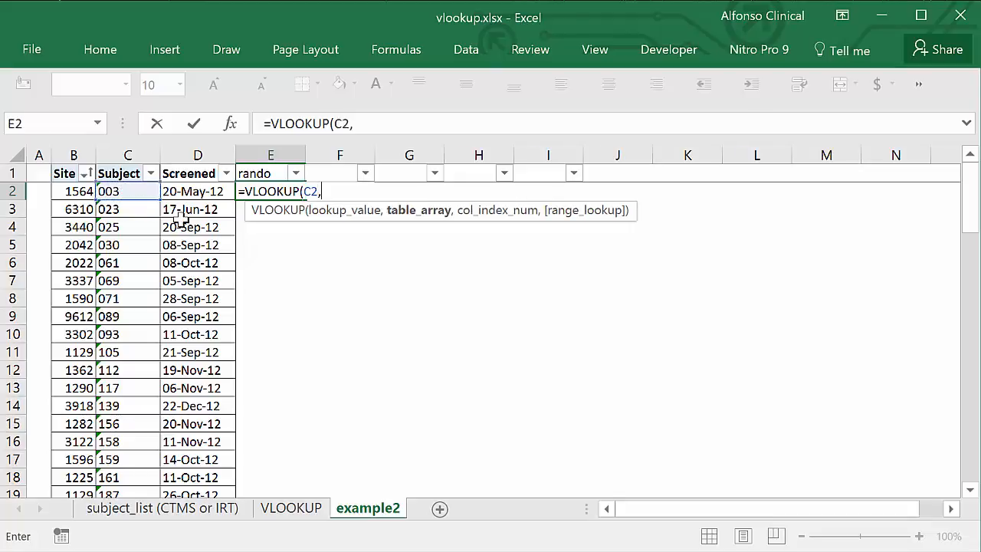
click(222, 508)
drag(371, 154, 771, 192)
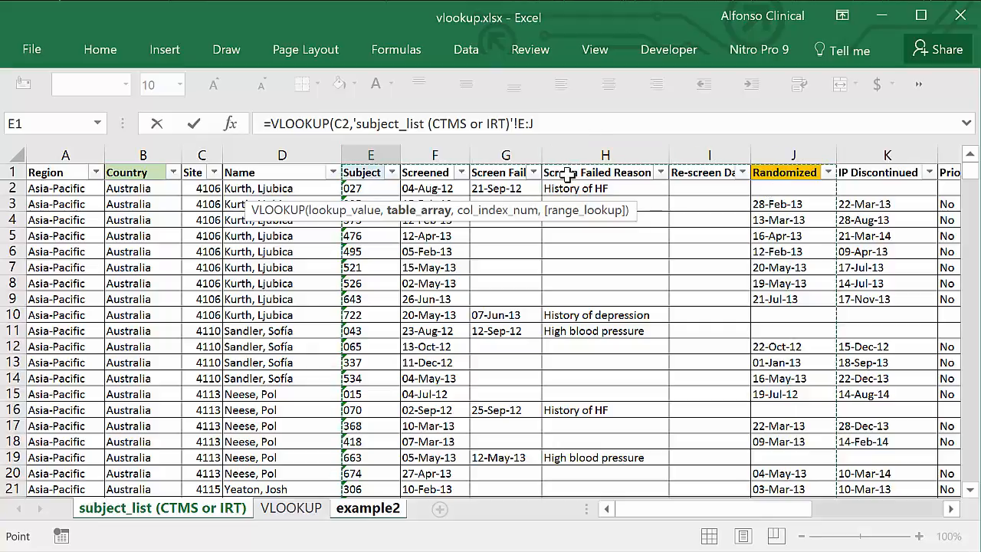
Complete the E2 VLOOKUP formula with column index 6 and FALSE for an exact match
text(,)
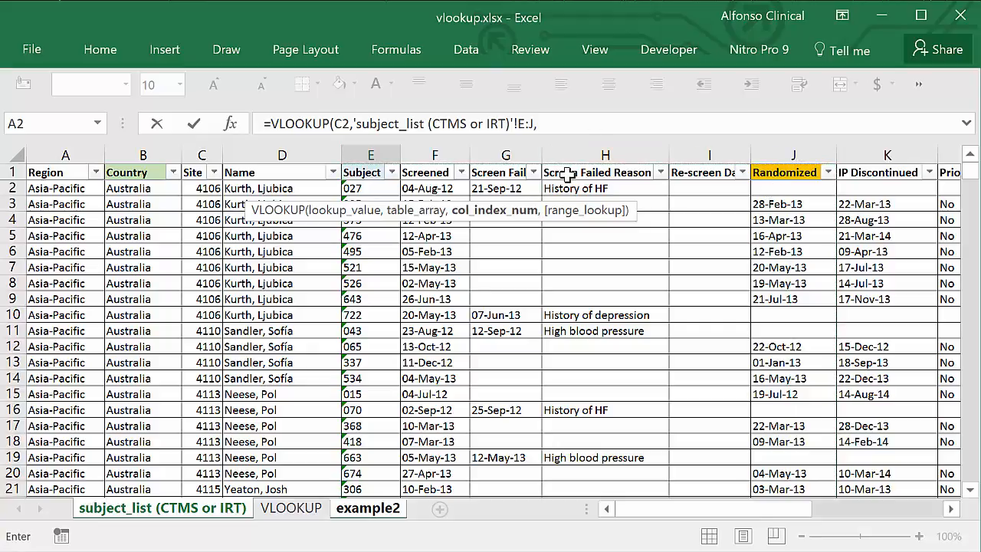
text(6,)
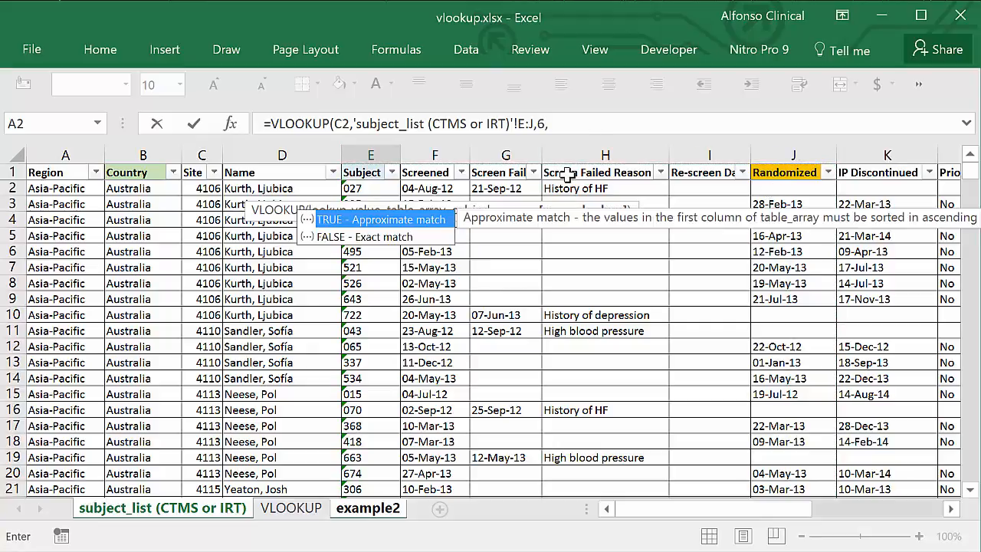
text(FALSE))
key(Return)
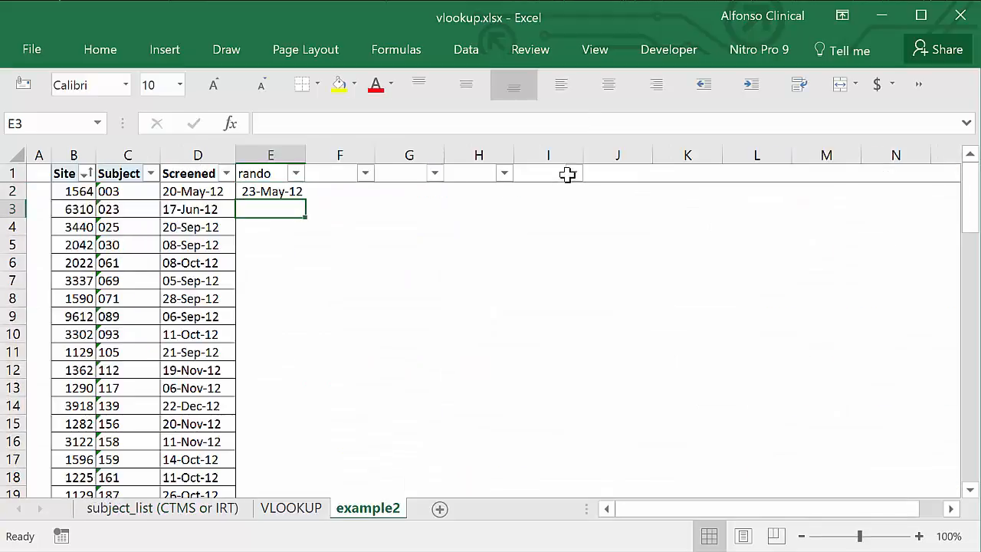
Fill the VLOOKUP formula from E2 down the rando column to the last listed subject in row 77
click(280, 192)
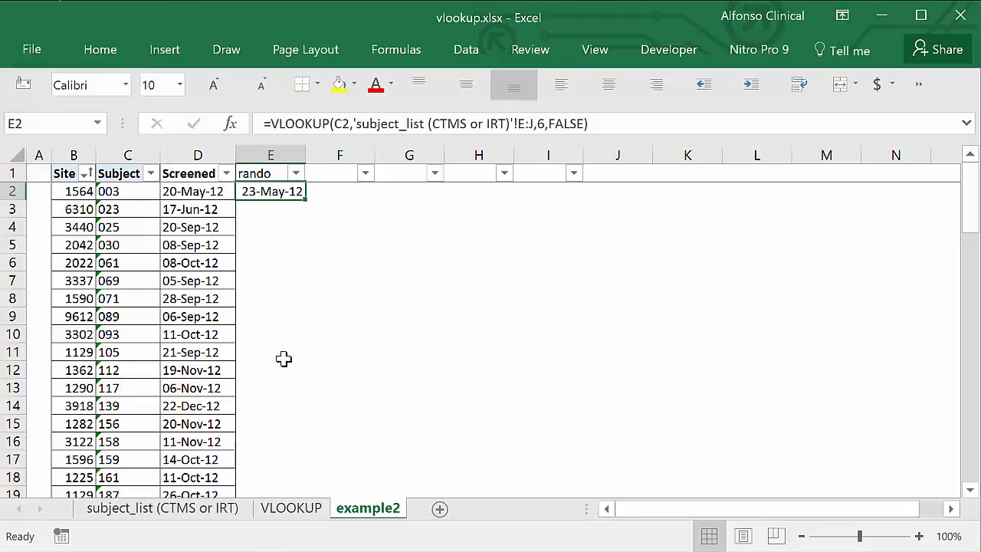
scroll(285, 357, down, 6)
scroll(284, 357, down, 7)
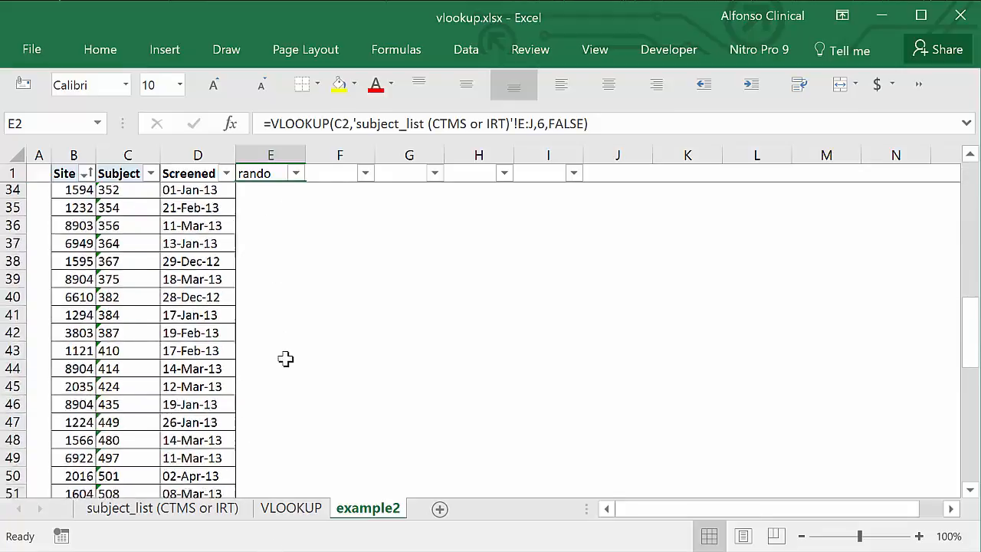
scroll(284, 358, up, 2)
scroll(285, 358, up, 10)
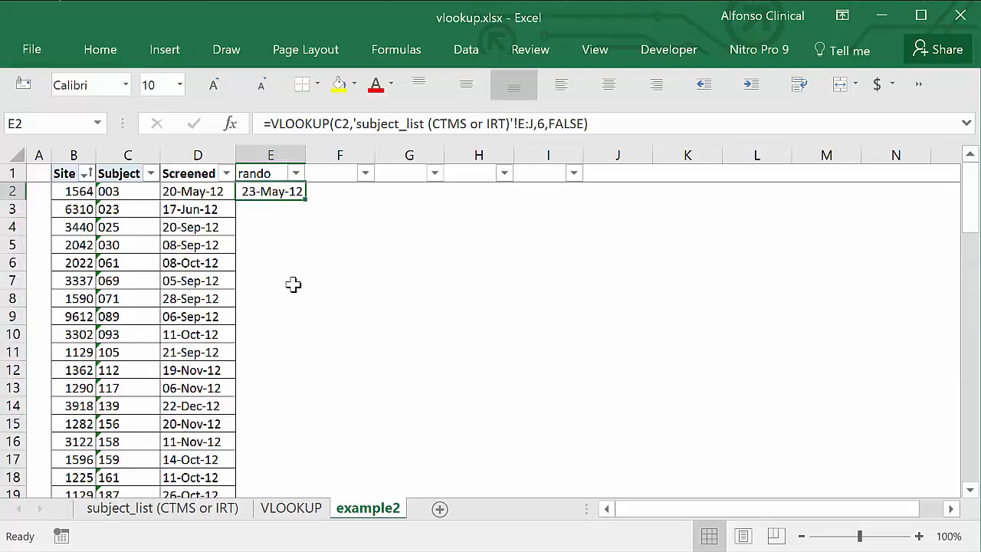
double_click(306, 199)
Check the rando column down to the end of the subject list on example2, and return to its top
key(ctrl+Down)
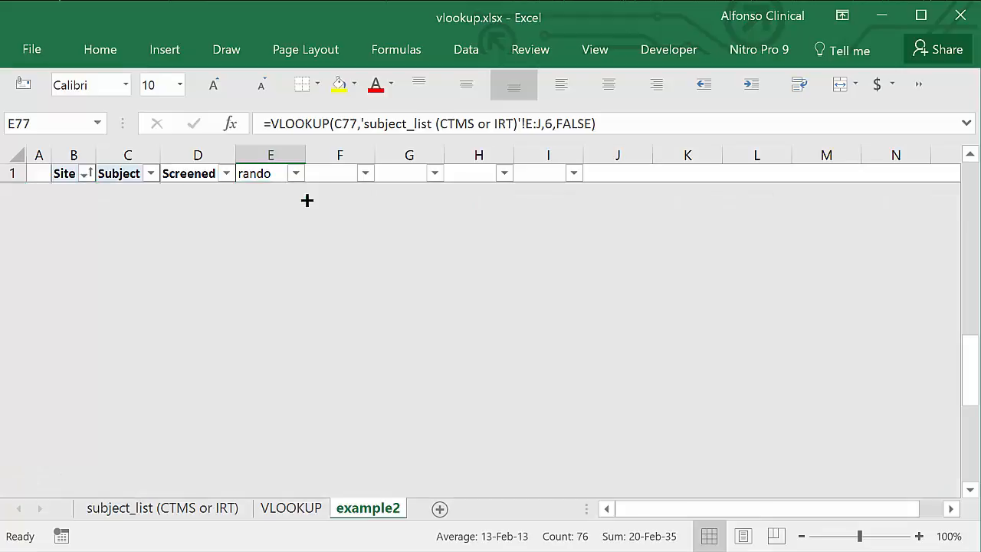
key(Down)
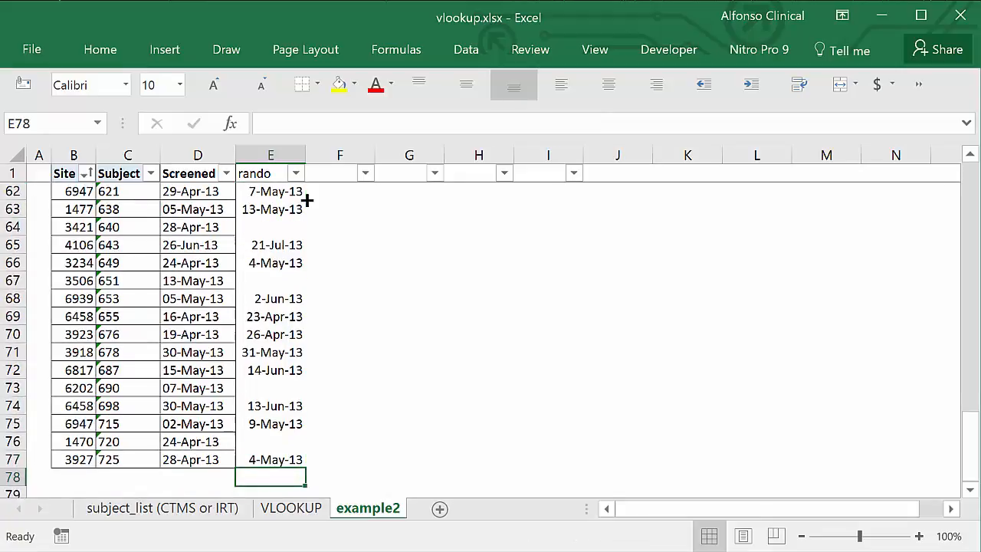
key(Up)
key(Up)
key(ctrl+Up)
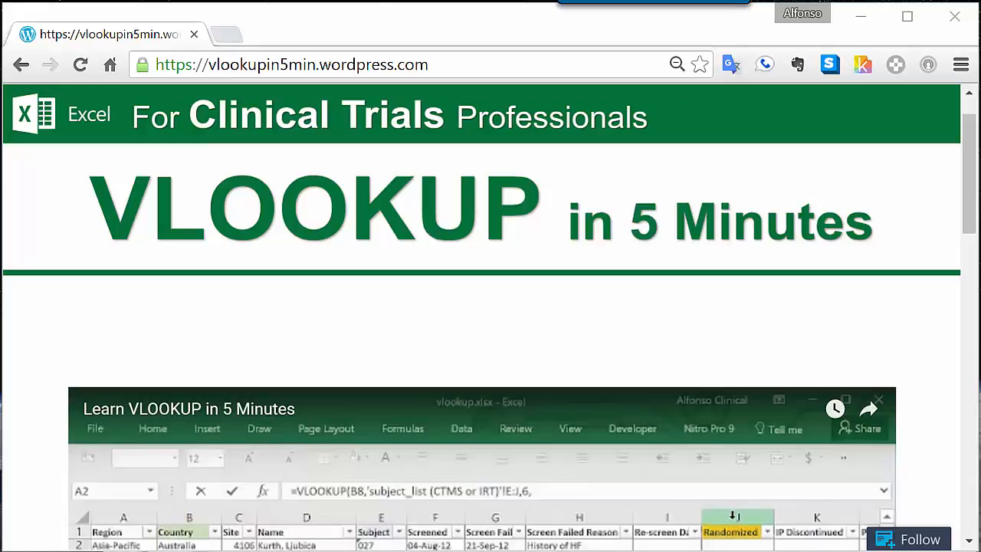
Switch to the vlookupin5min.wordpress.com page in the browser and view the Free Video Subscription form
scroll(849, 506, down, 7)
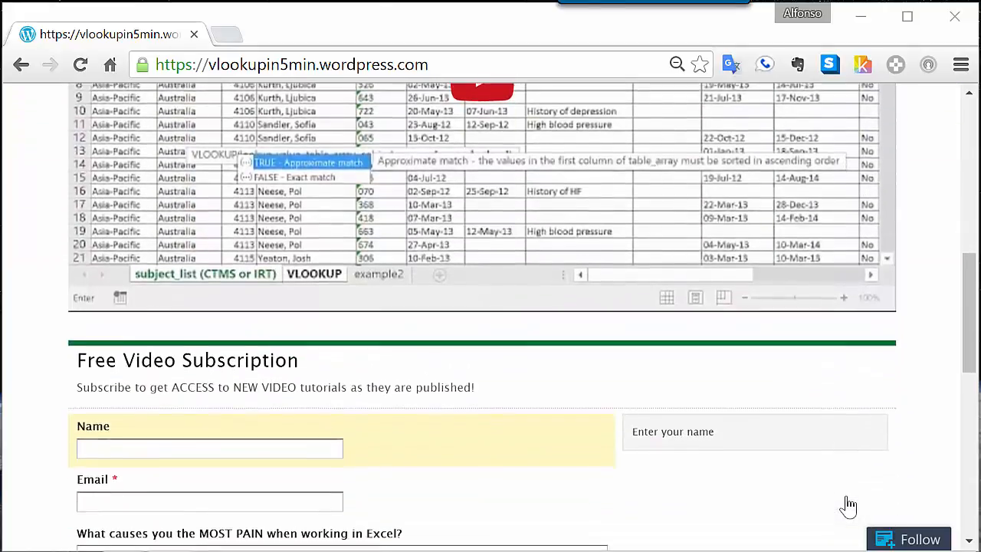
scroll(848, 506, down, 3)
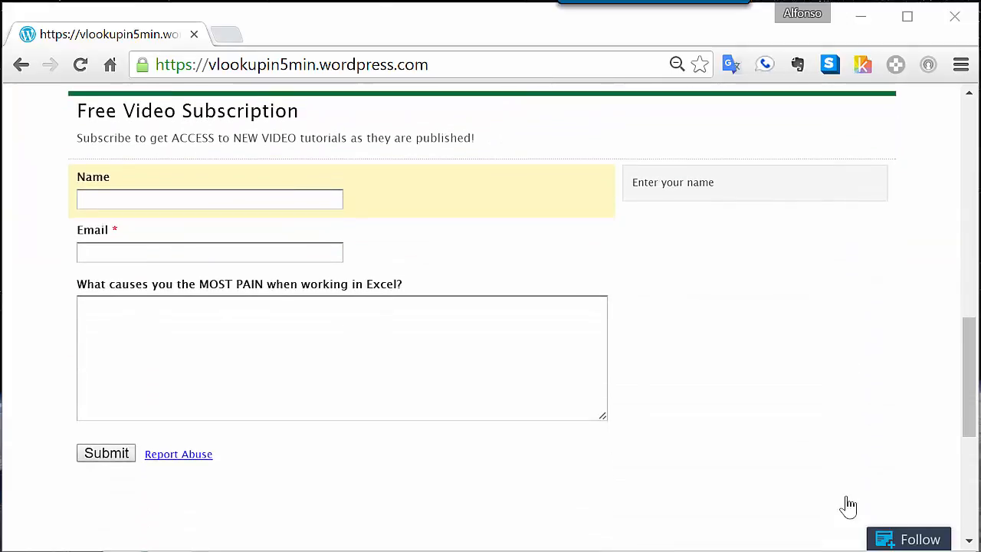